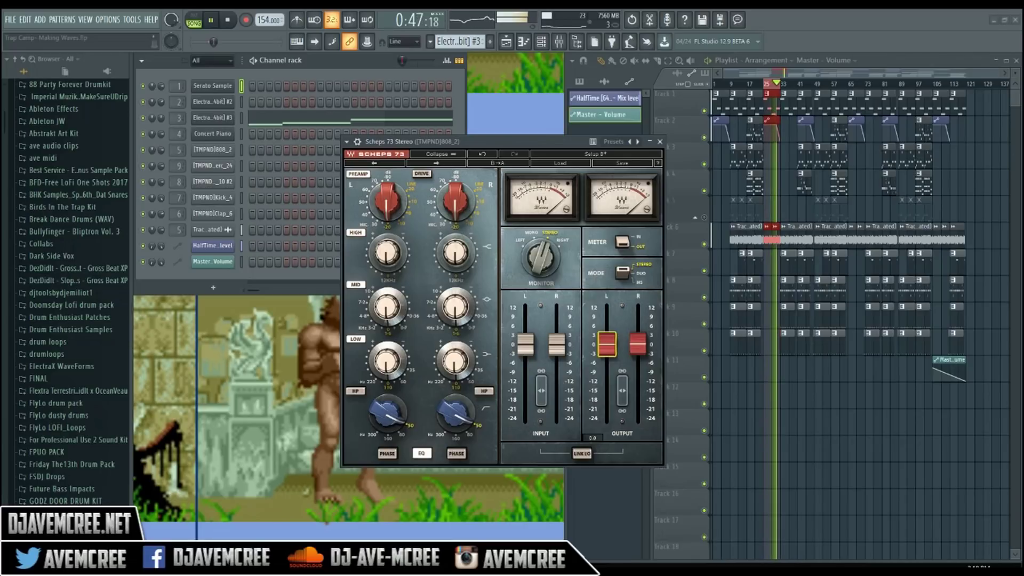
# Switch the Scheps 73 to Setup A, lower its linked output faders to about -8.1 dB, and stop playback
pyautogui.click(620, 154)
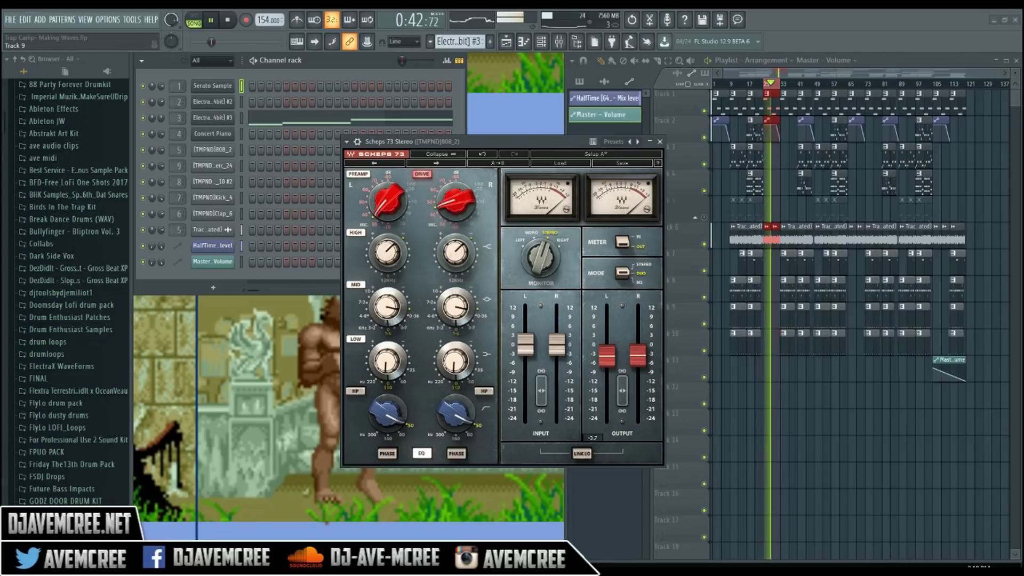
pyautogui.moveTo(607, 355); pyautogui.dragTo(607, 354)
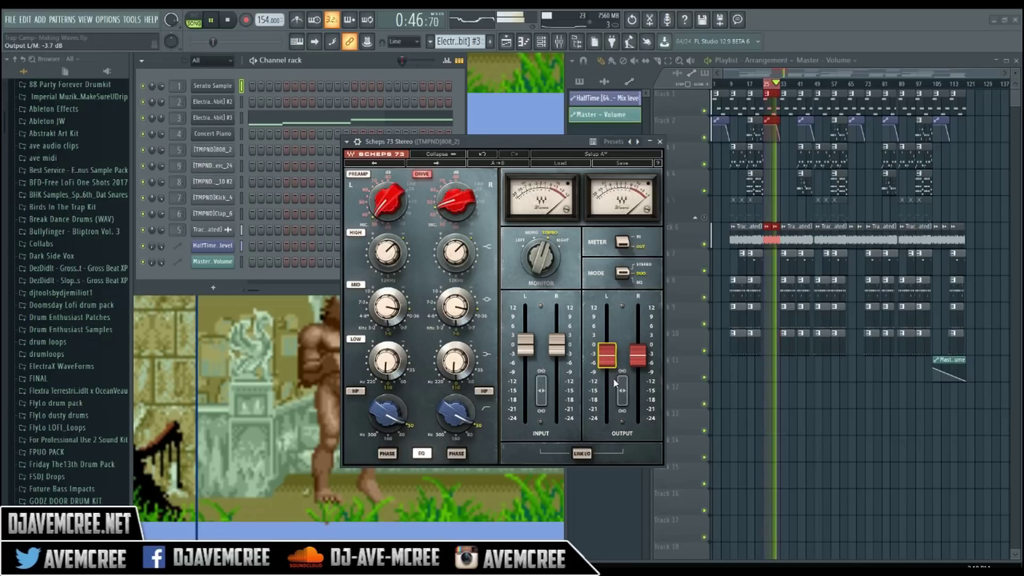
pyautogui.moveTo(622, 390); pyautogui.dragTo(622, 403)
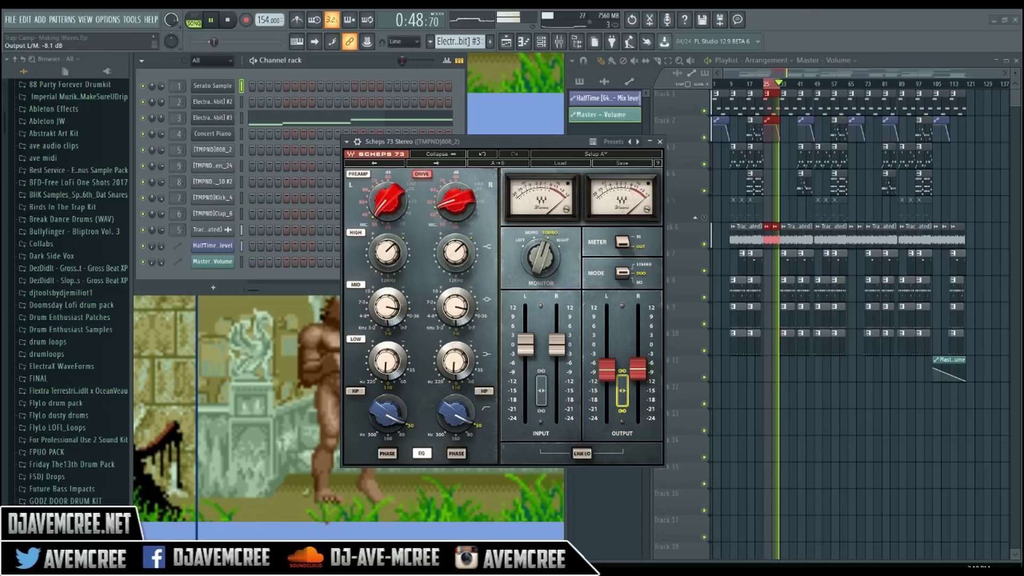
pyautogui.press('space')
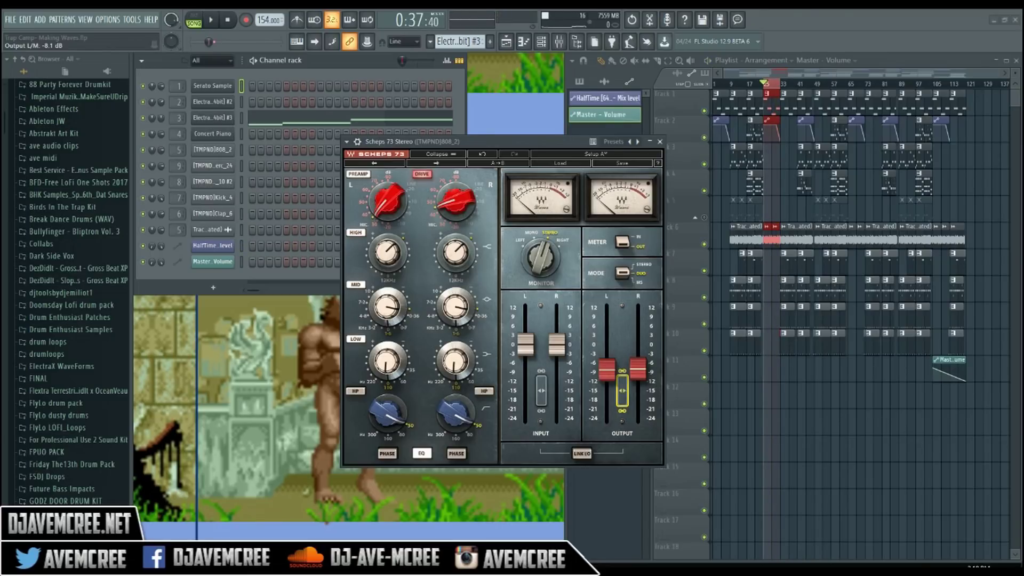
# Switch to Setup B, turn on Drive for the preamp, and raise the preamp gain on both channels
pyautogui.click(605, 155)
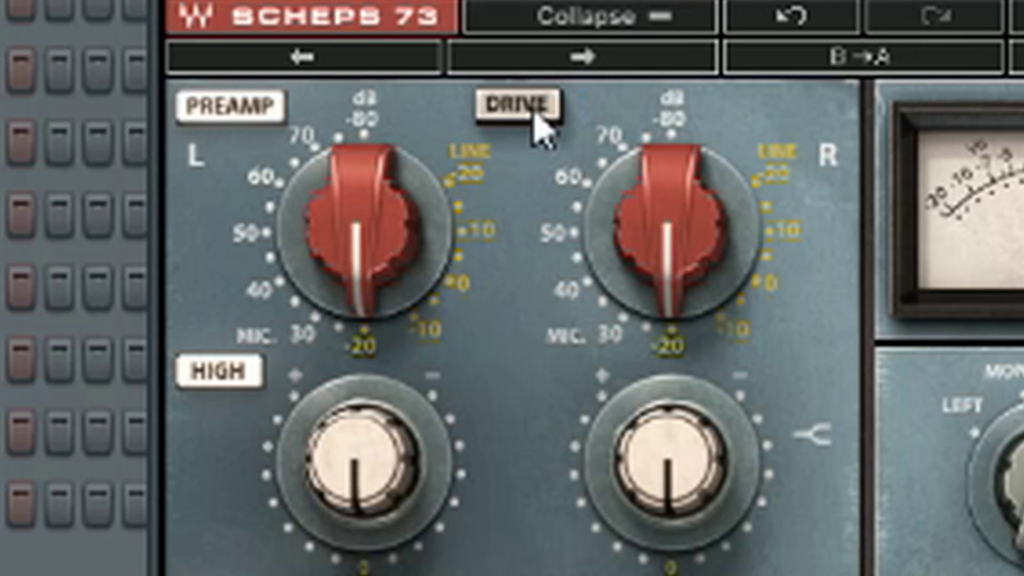
pyautogui.click(536, 112)
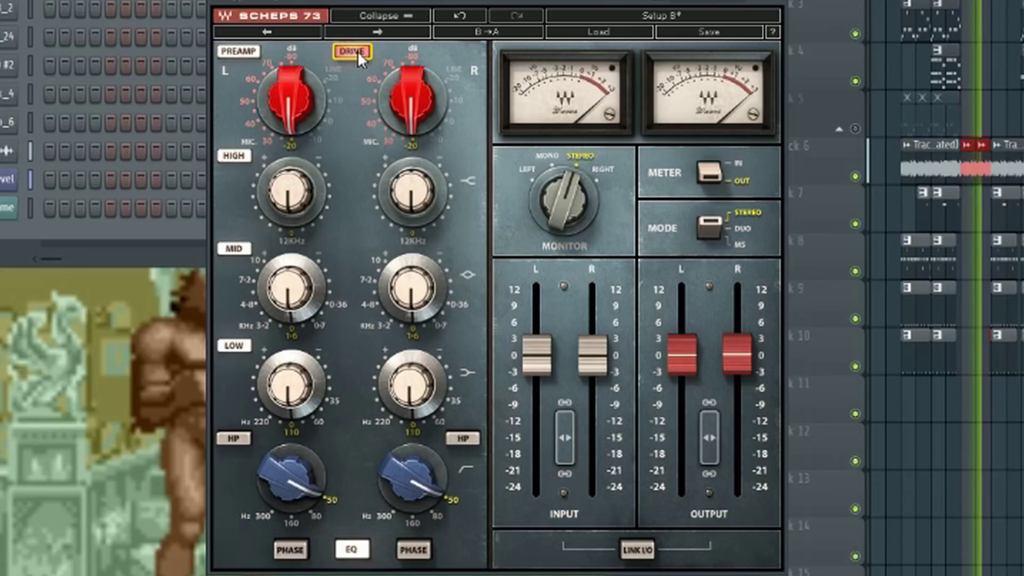
pyautogui.click(411, 100)
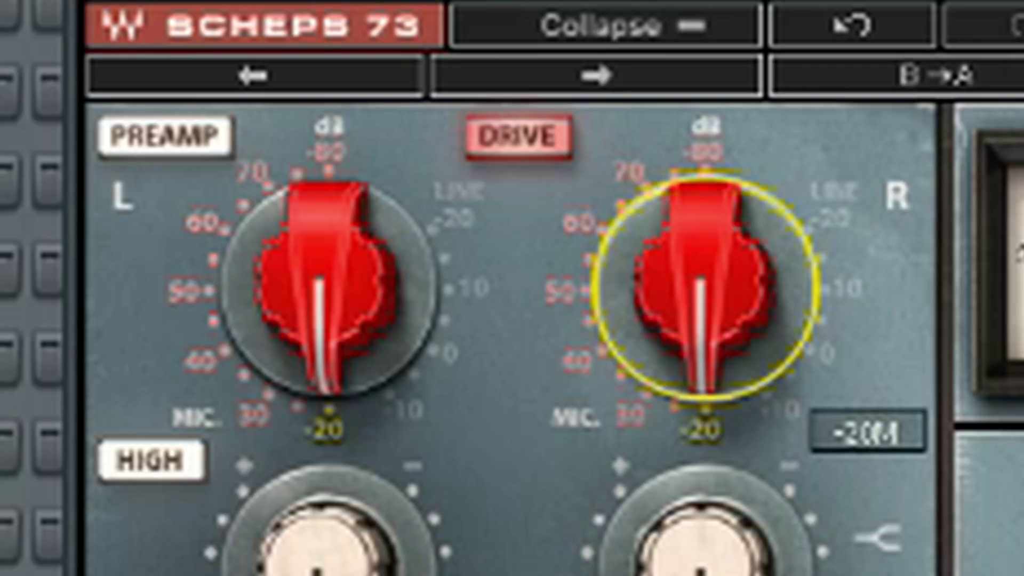
pyautogui.moveTo(704, 285); pyautogui.dragTo(704, 235)
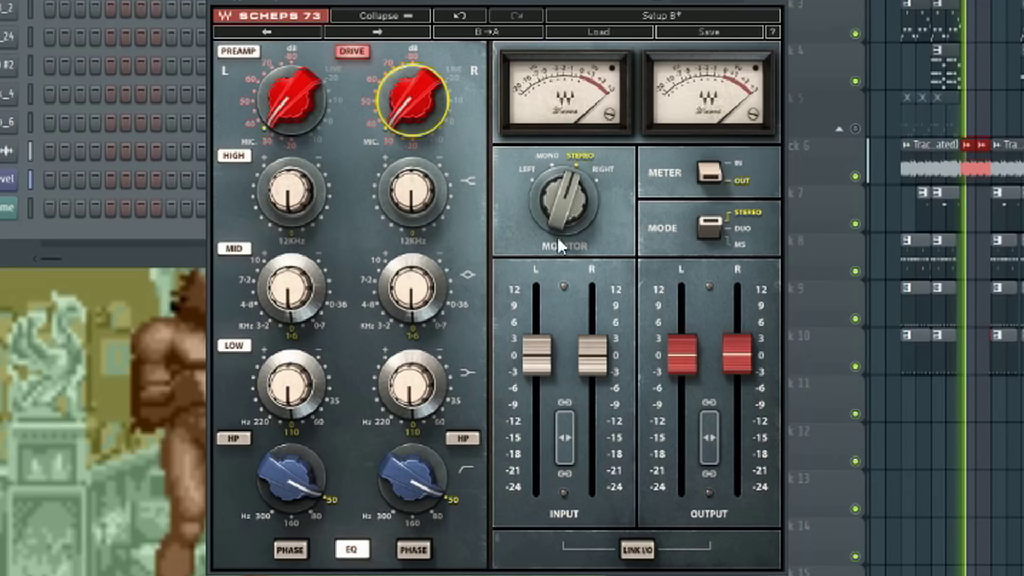
# Lower the output faders of both channels to about -6 dB to compensate for the driven preamp
pyautogui.click(678, 352)
pyautogui.moveTo(678, 352); pyautogui.dragTo(678, 363)
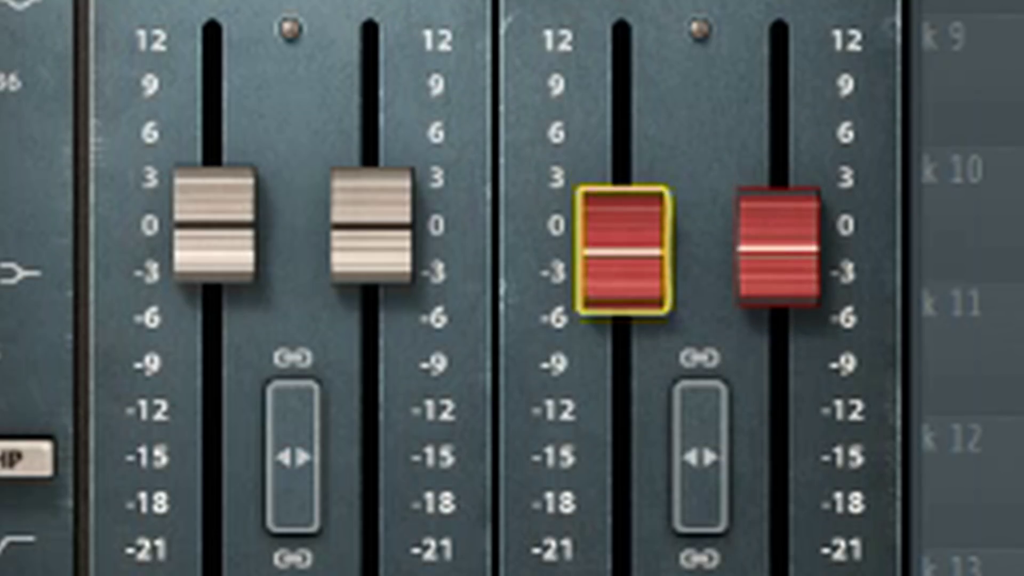
pyautogui.moveTo(623, 251); pyautogui.dragTo(623, 314)
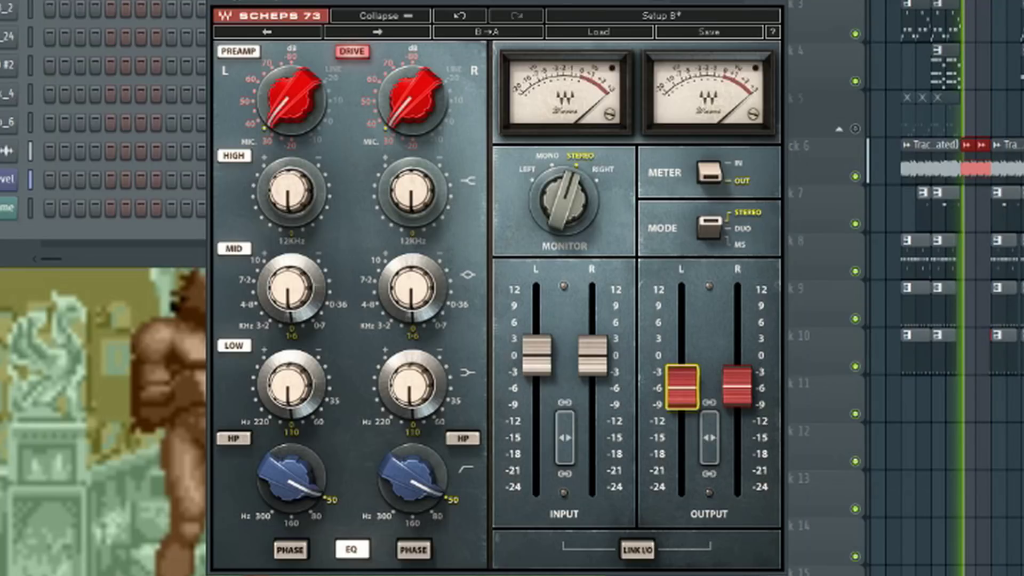
# Raise the driven preamp gain of both channels to the 45 mic setting and lower the output faders further
pyautogui.moveTo(412, 100); pyautogui.dragTo(412, 79)
pyautogui.moveTo(682, 387); pyautogui.dragTo(682, 421)
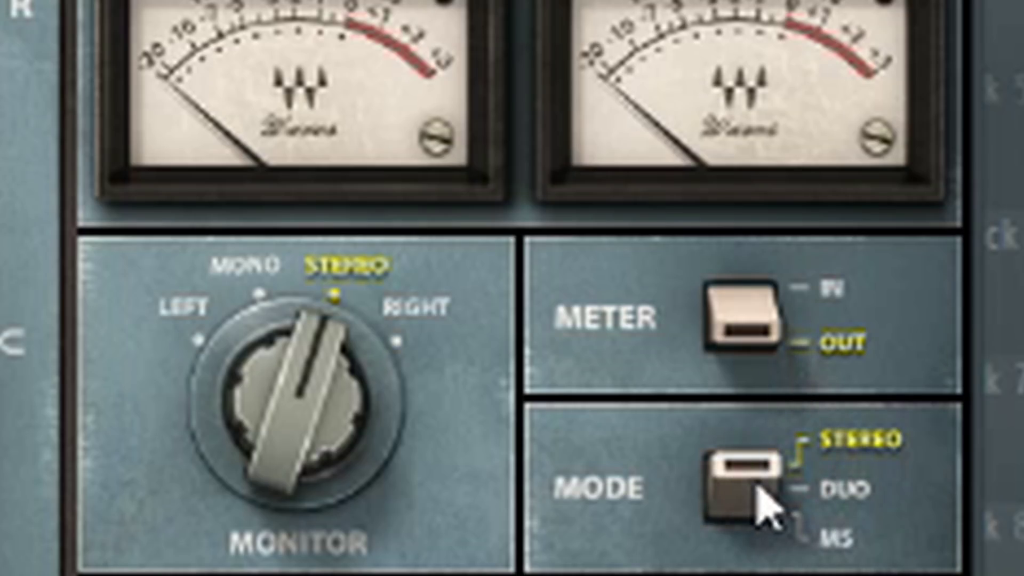
# Cycle the channel mode through Duo and MS and back to Stereo
pyautogui.click(626, 272)
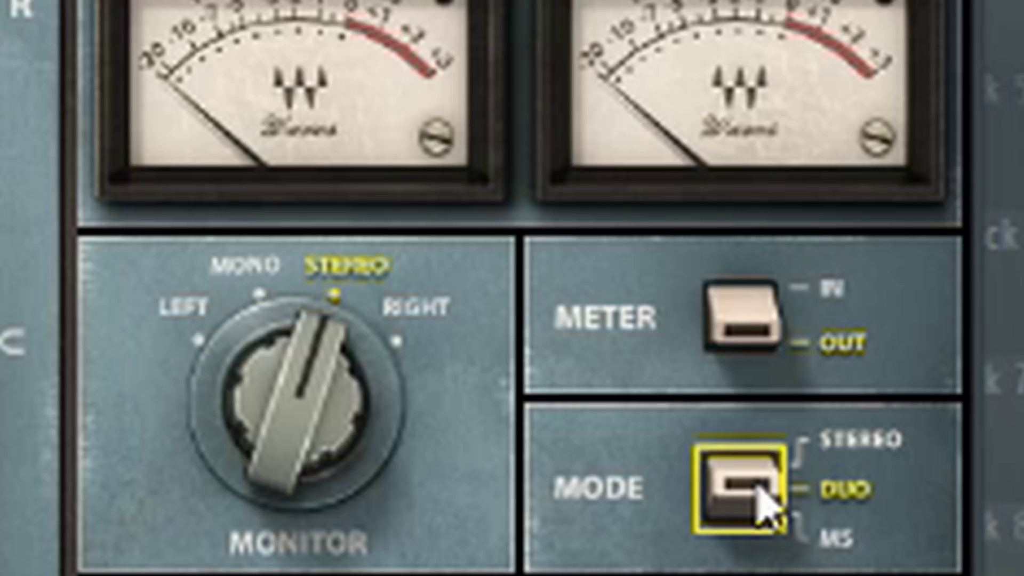
pyautogui.click(758, 488)
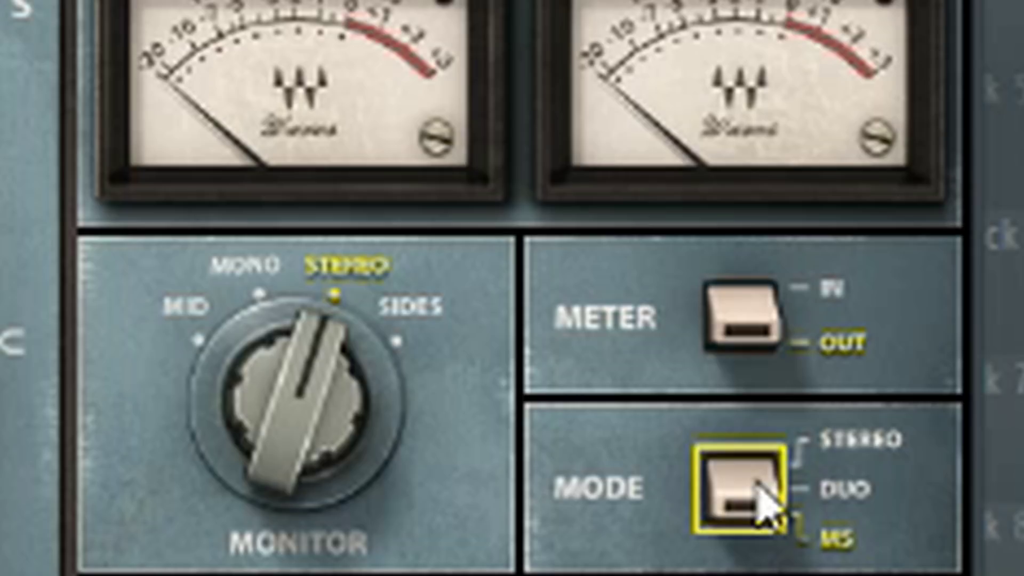
pyautogui.click(765, 504)
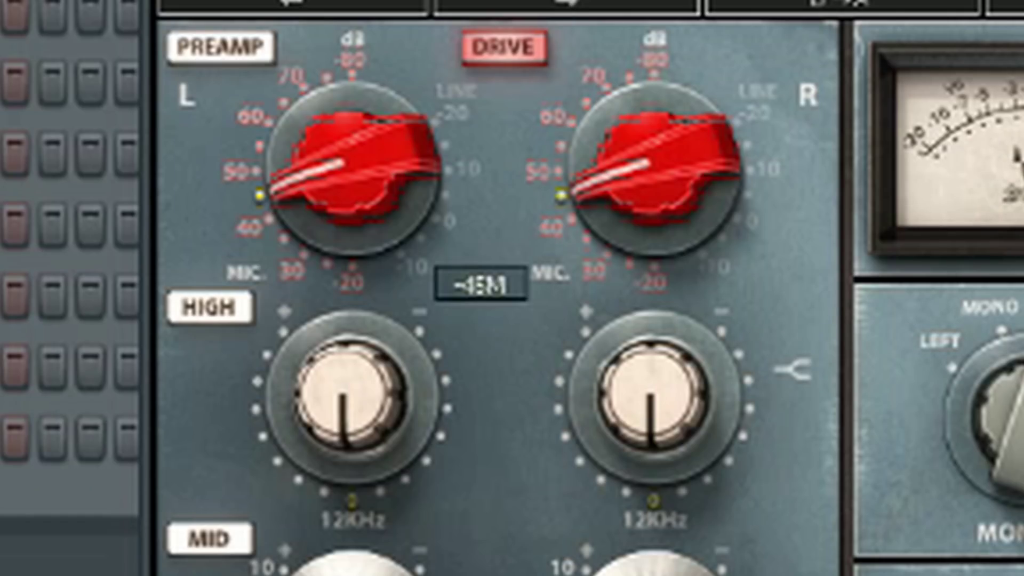
# Raise the left preamp gain to about the 55 mic setting and set the linked output faders to about -15 dB
pyautogui.moveTo(351, 169); pyautogui.dragTo(351, 149)
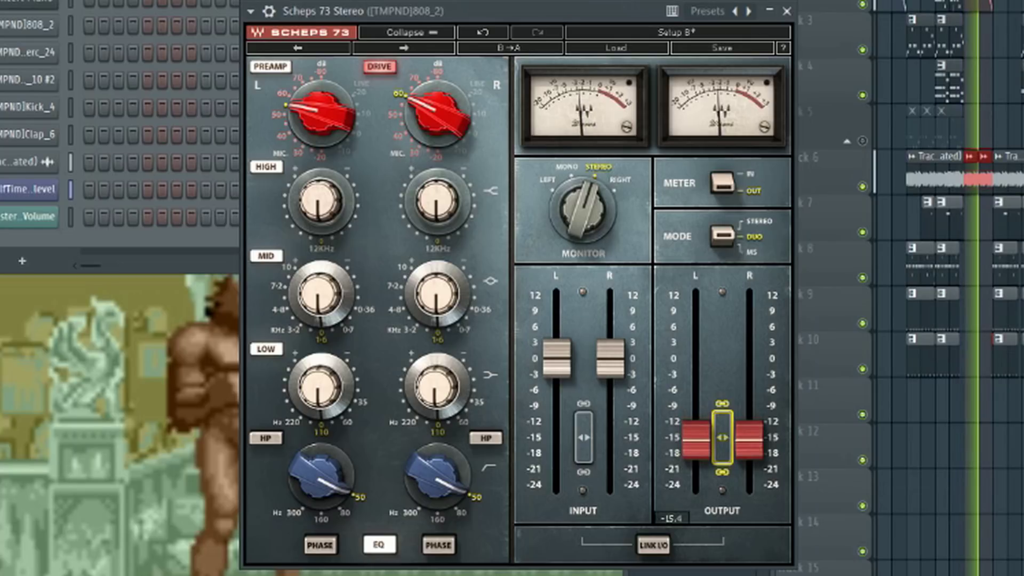
pyautogui.moveTo(696, 440); pyautogui.dragTo(722, 432)
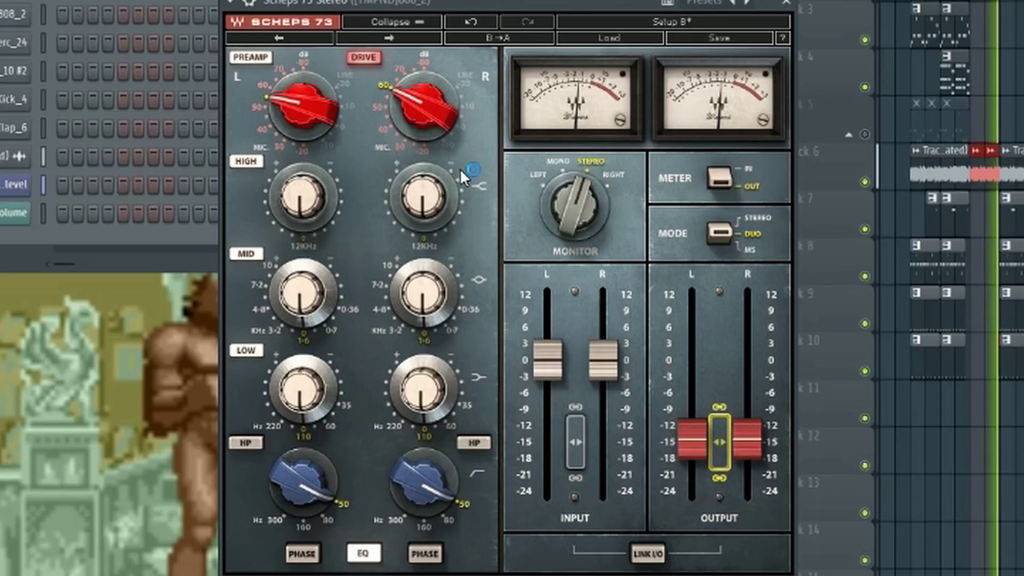
# Return the channel mode to Stereo and cut the 12 kHz High band on both channels
pyautogui.click(719, 233)
pyautogui.click(721, 236)
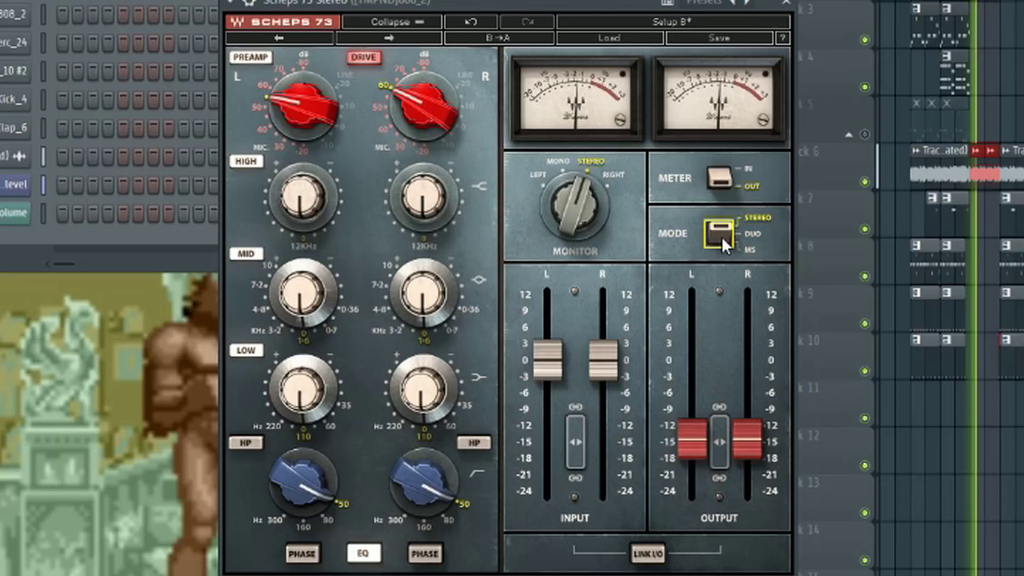
pyautogui.moveTo(424, 197); pyautogui.dragTo(424, 251)
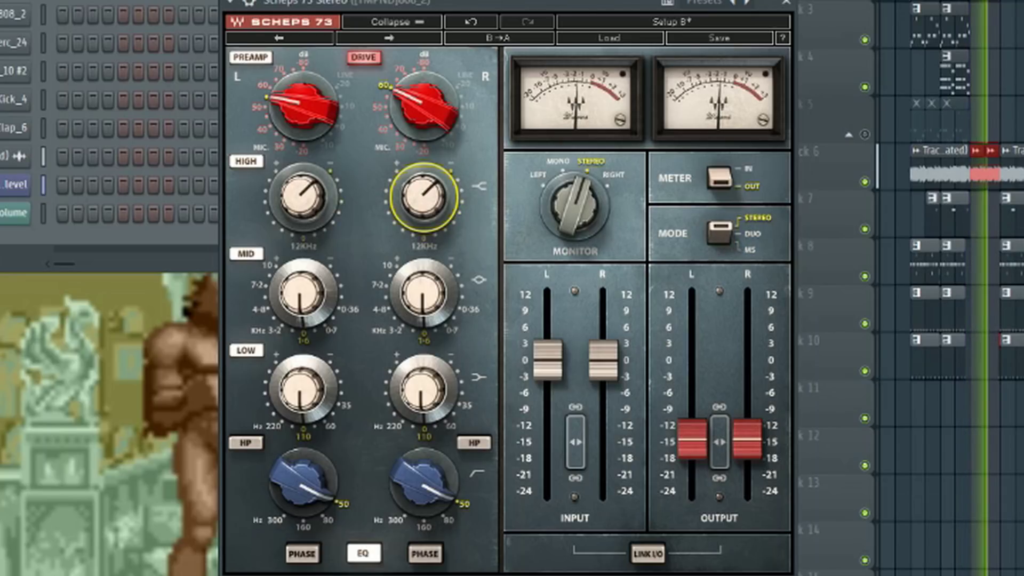
# Cut the Mid band gain on both channels to -14.9 dB
pyautogui.click(423, 292)
pyautogui.moveTo(423, 293); pyautogui.dragTo(423, 275)
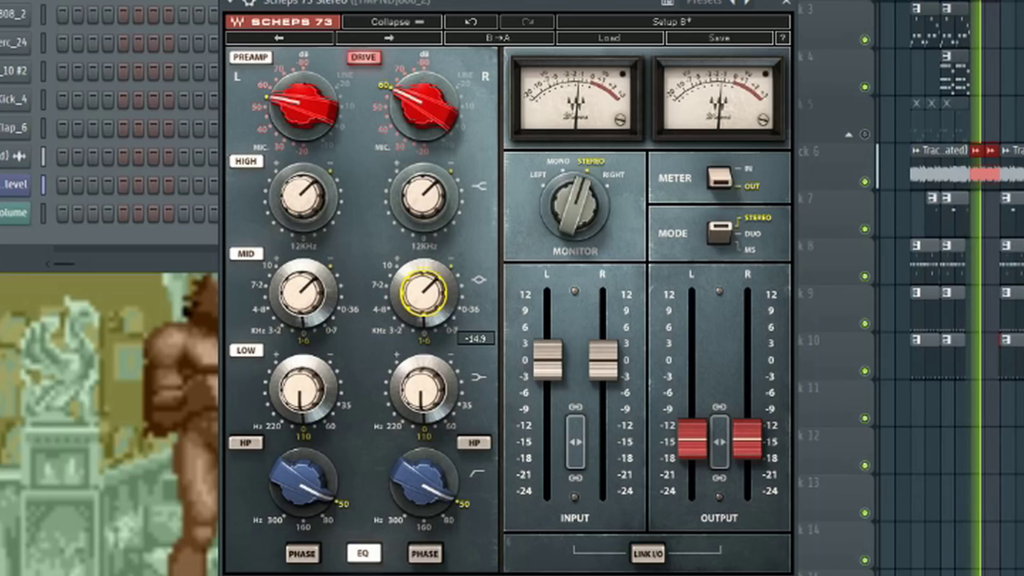
pyautogui.moveTo(423, 292); pyautogui.dragTo(424, 295)
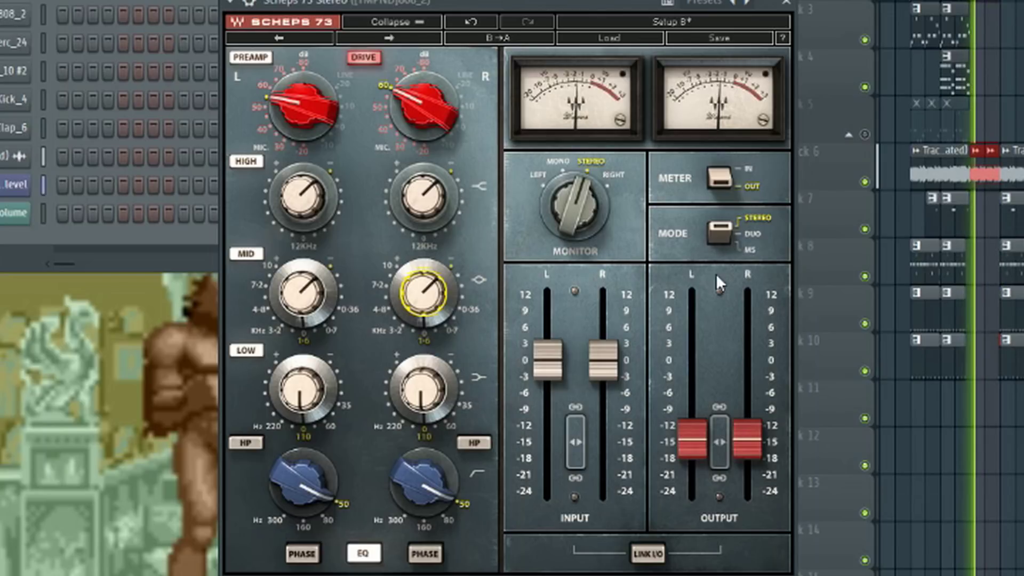
# In Duo mode, set the right preamp to 50 and the left to 40, and raise the linked output faders to about -10.5 dB
pyautogui.click(726, 231)
pyautogui.moveTo(453, 126); pyautogui.dragTo(453, 151)
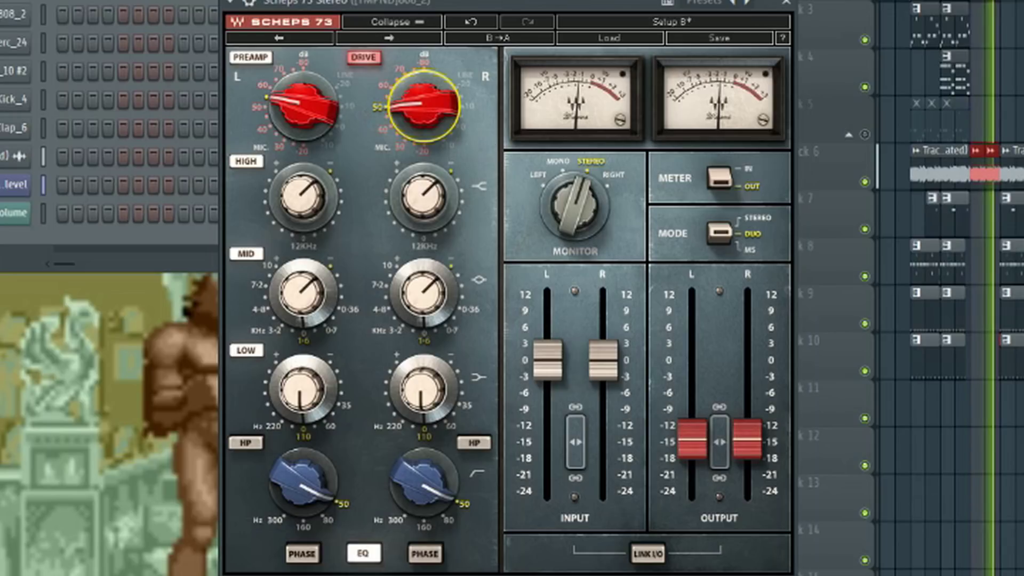
pyautogui.moveTo(303, 104)
pyautogui.moveTo(303, 107); pyautogui.dragTo(303, 140)
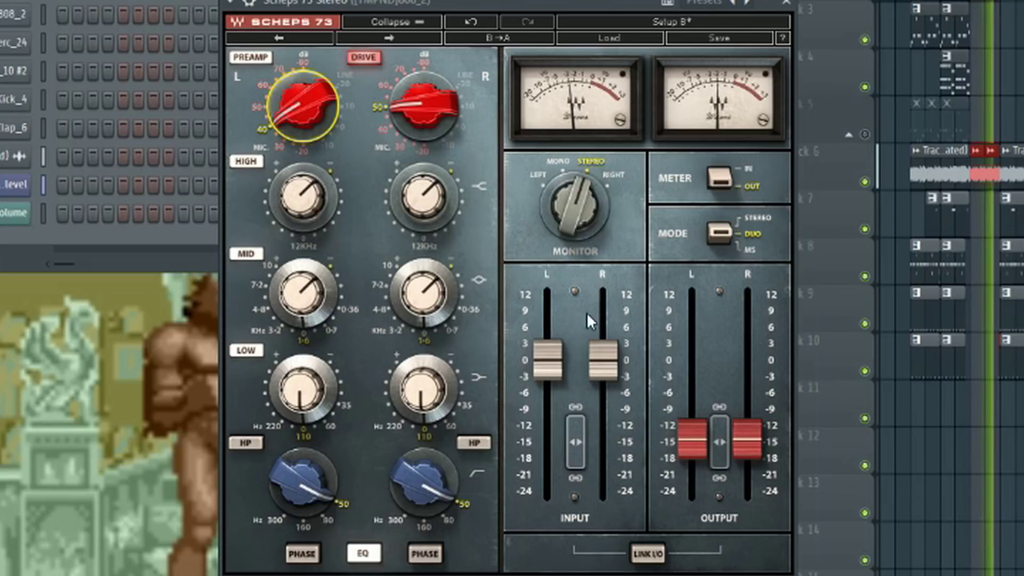
pyautogui.moveTo(692, 439); pyautogui.dragTo(719, 420)
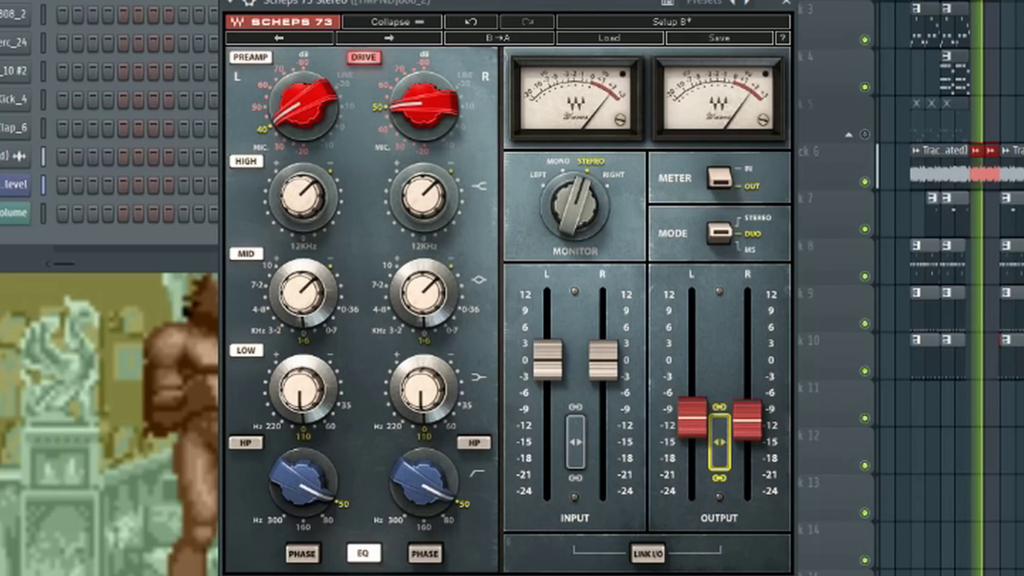
# Try the right Mid frequency at 0.7 kHz, return it to 1.6 kHz, and switch back to Stereo mode with playback stopped
pyautogui.click(423, 292)
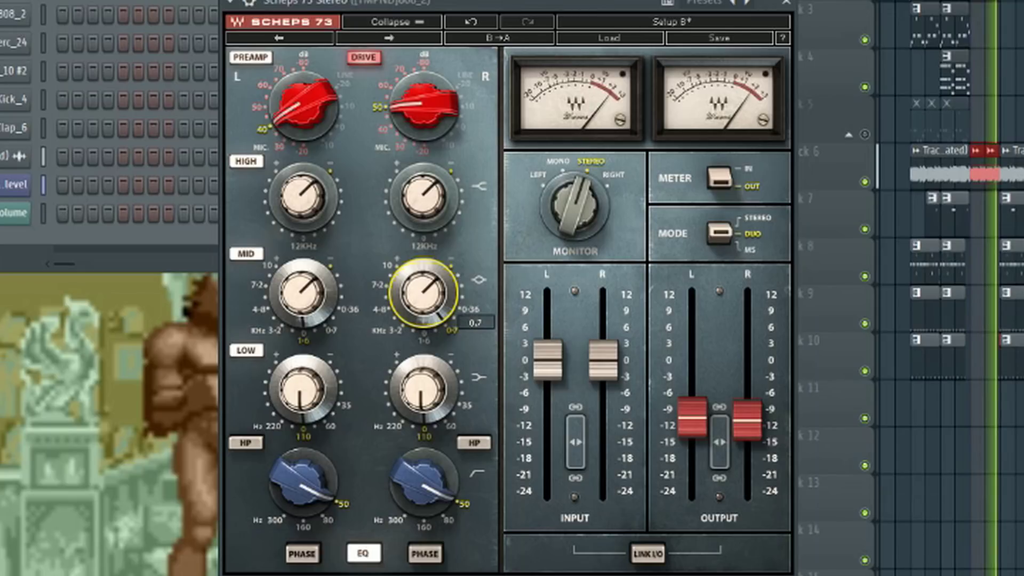
pyautogui.moveTo(438, 316); pyautogui.dragTo(438, 302)
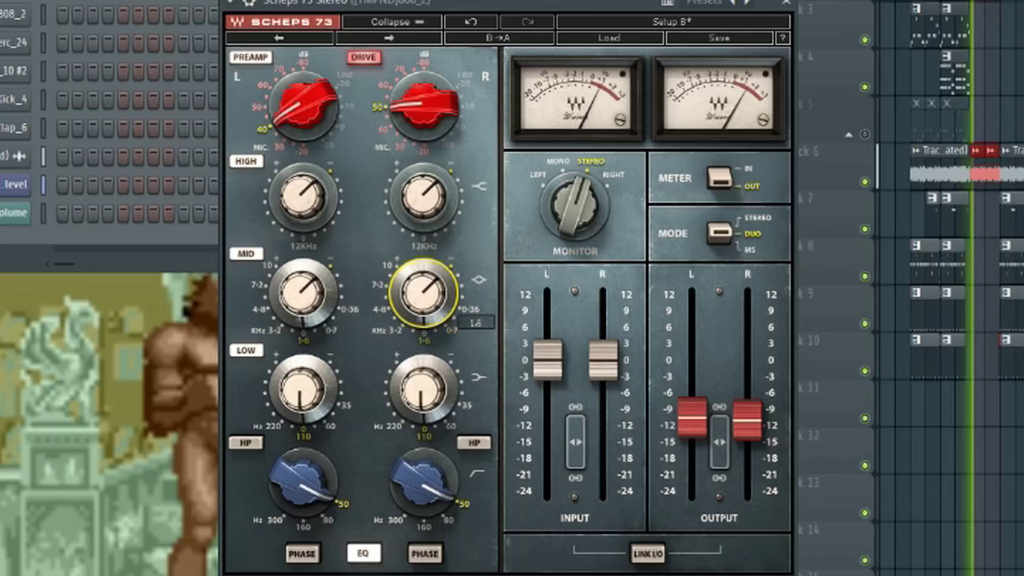
pyautogui.click(718, 238)
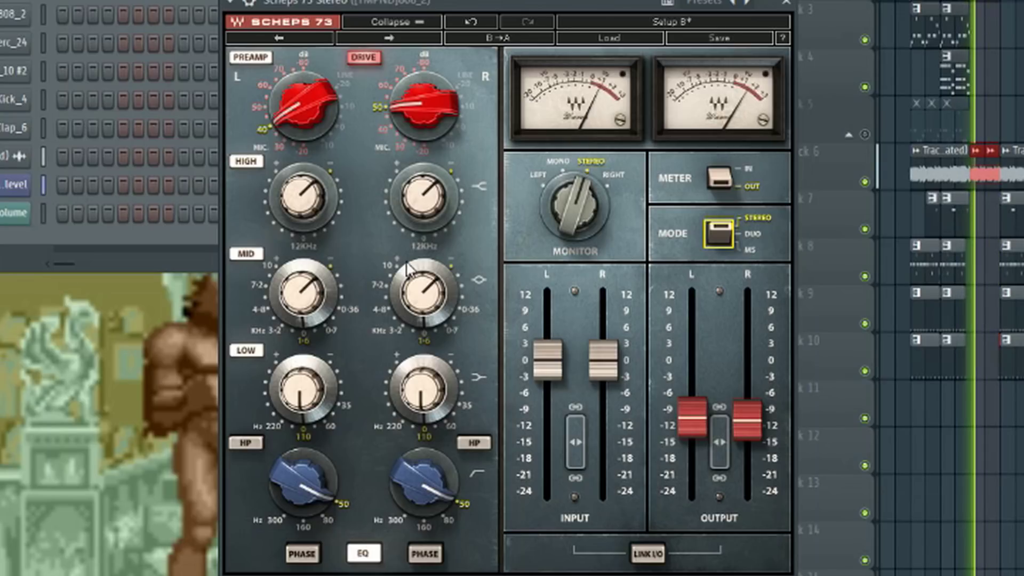
pyautogui.press('space')
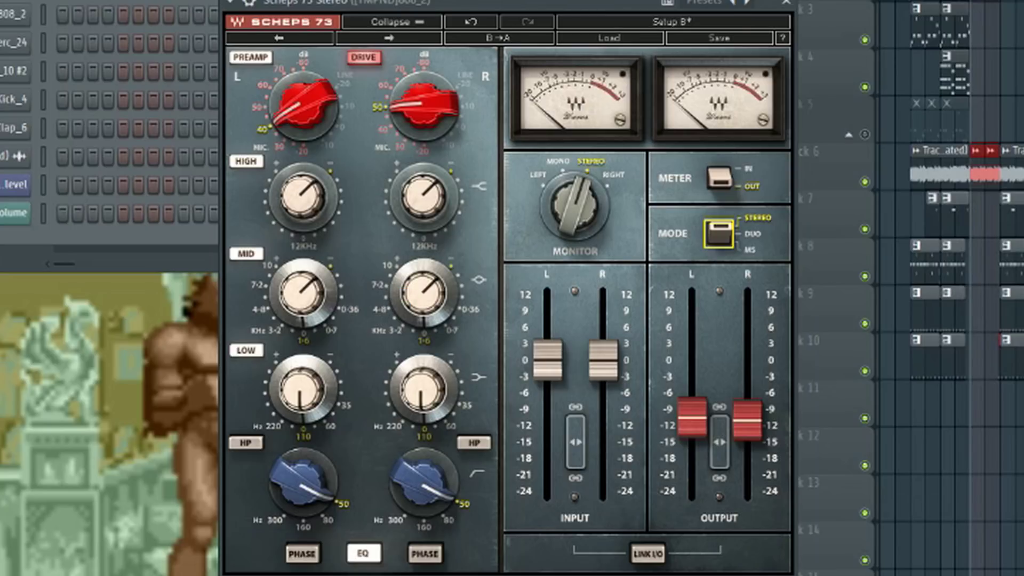
# Ease the Mid band cut on both channels and set the Mid frequency to 0.7 kHz
pyautogui.moveTo(421, 292); pyautogui.dragTo(422, 280)
pyautogui.moveTo(362, 421); pyautogui.dragTo(362, 430)
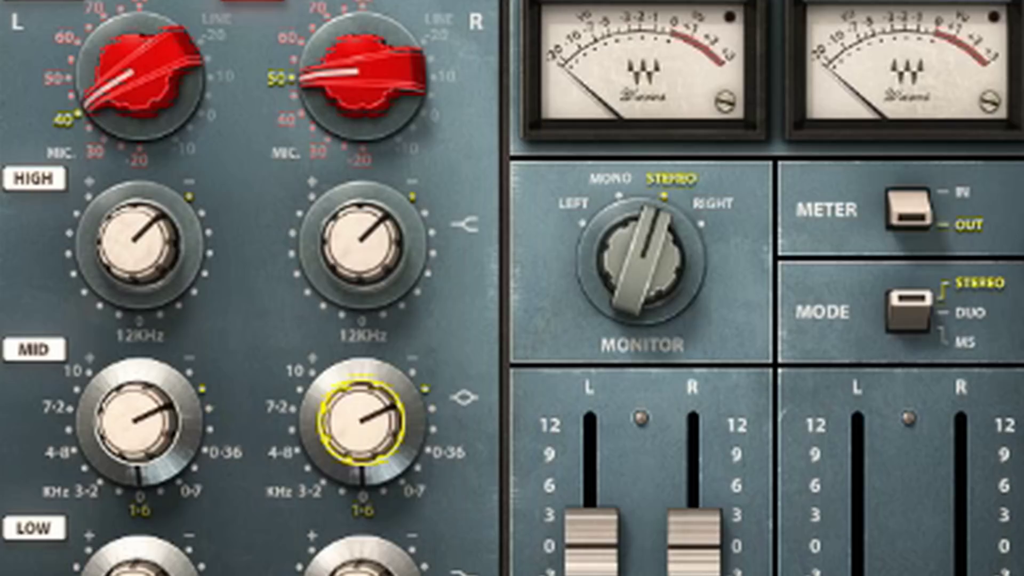
pyautogui.click(362, 472)
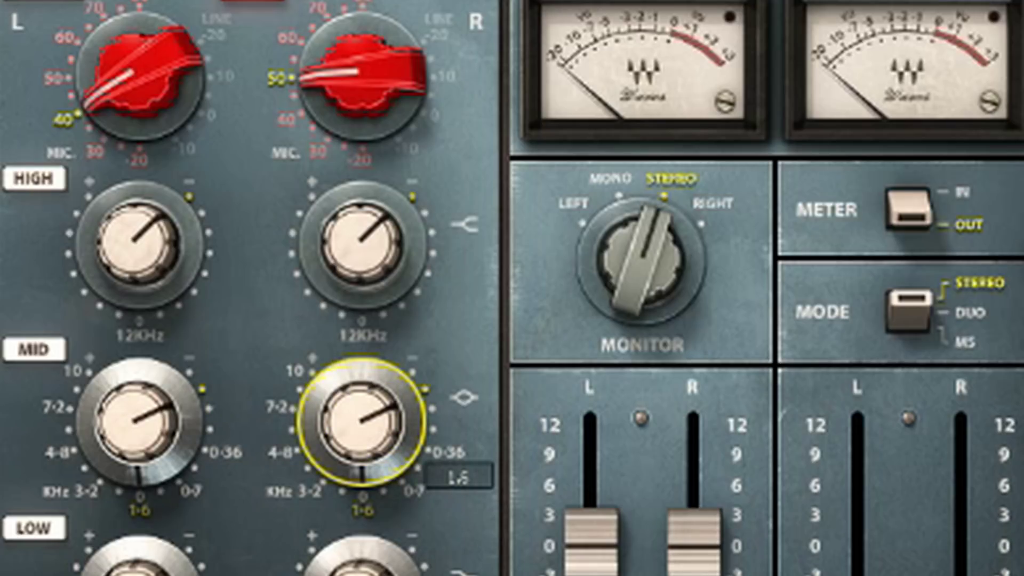
pyautogui.moveTo(363, 471); pyautogui.dragTo(362, 483)
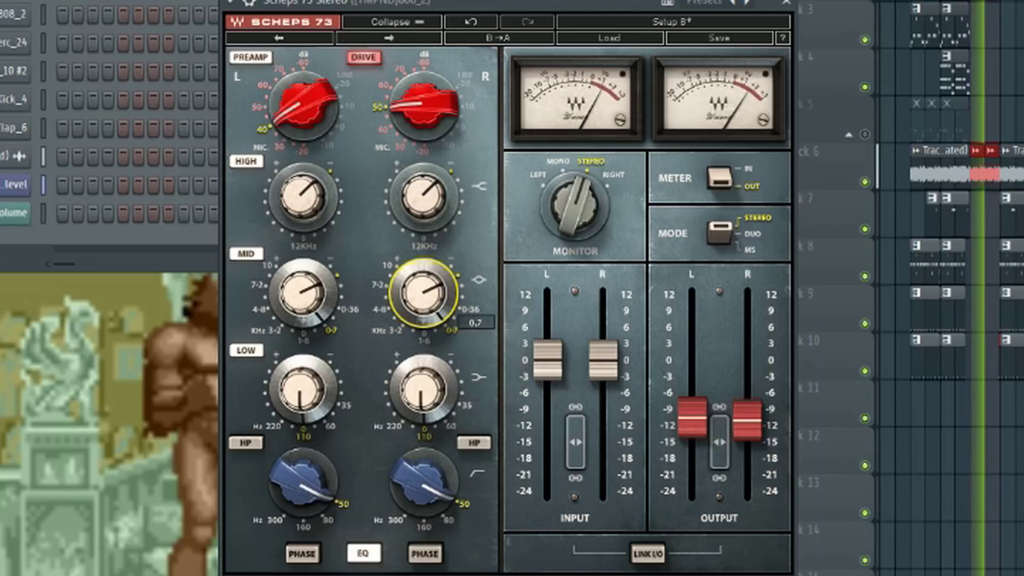
# Sweep the Mid frequency down to 0.36 kHz and up to 10 kHz, and return it to 0.36 kHz
pyautogui.moveTo(438, 314); pyautogui.dragTo(438, 326)
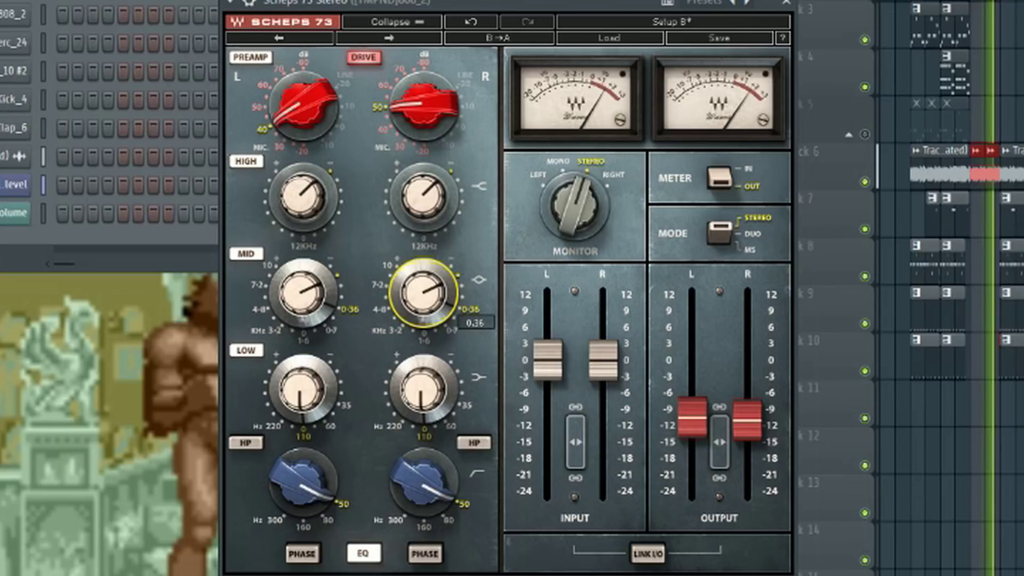
pyautogui.moveTo(439, 314); pyautogui.dragTo(438, 262)
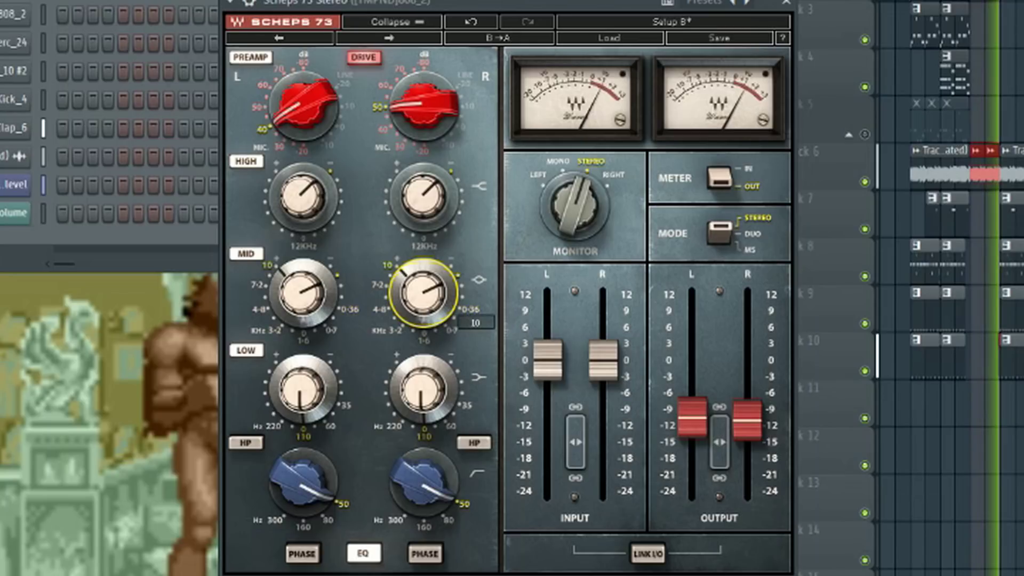
pyautogui.scroll(1, 423, 293)
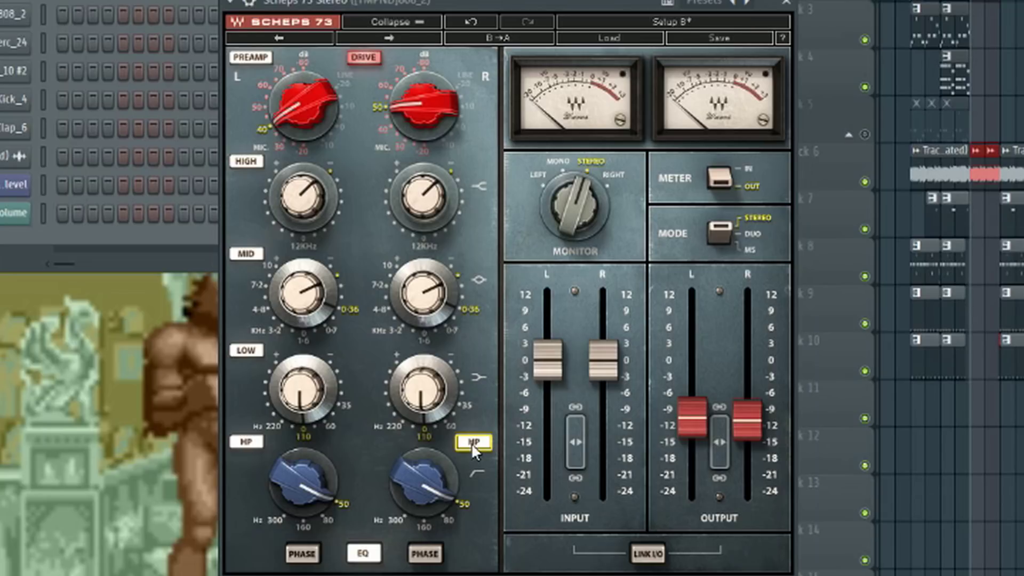
# Turn on the high-pass filter and set its cutoff to 300 Hz on both channels during playback
pyautogui.press('space')
pyautogui.click(472, 441)
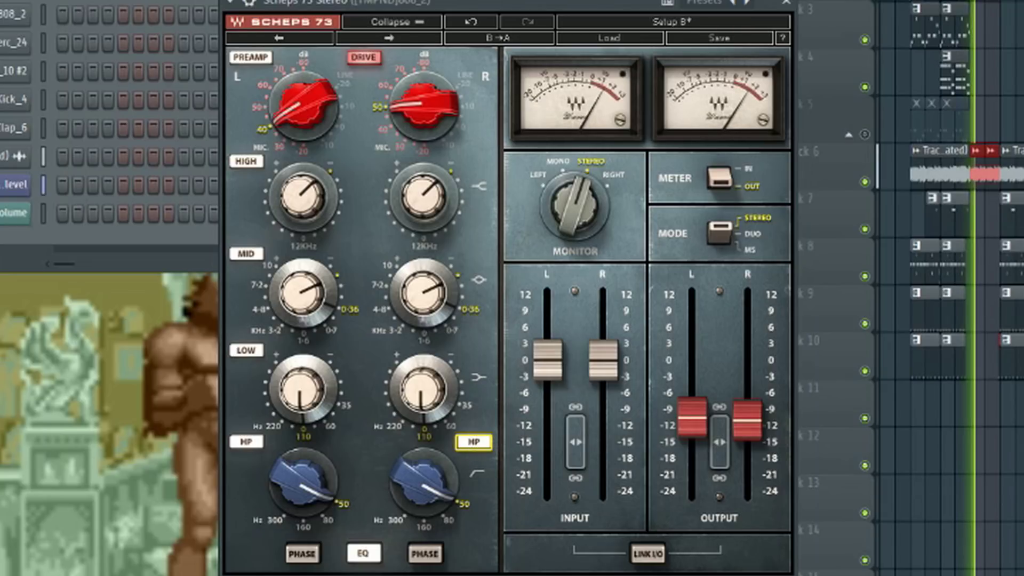
pyautogui.moveTo(424, 481); pyautogui.dragTo(424, 448)
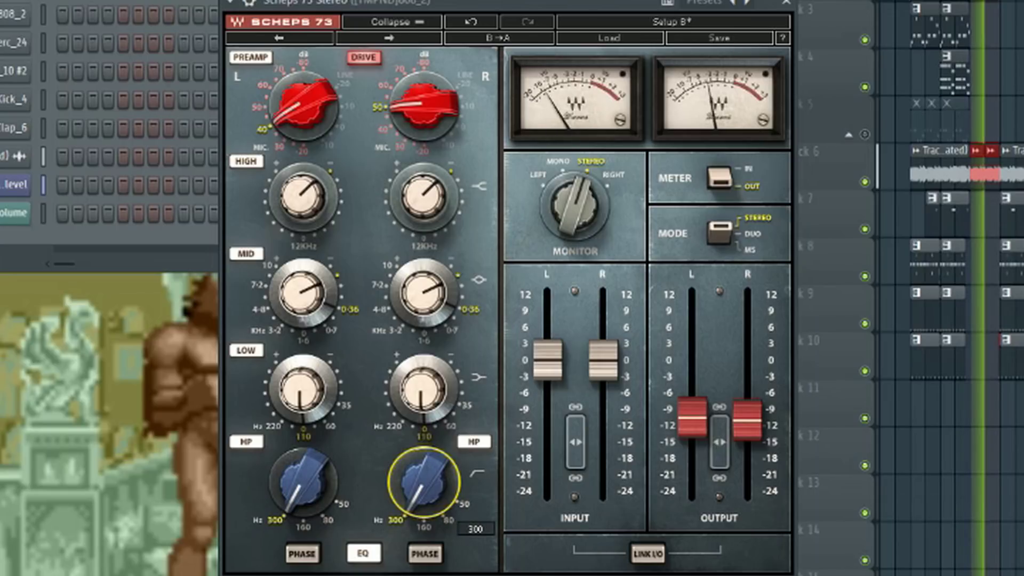
# Compare high-pass filter cutoffs of 160, 50 and 300 Hz on both channels during playback, and return to 160 Hz
pyautogui.moveTo(424, 482); pyautogui.dragTo(424, 493)
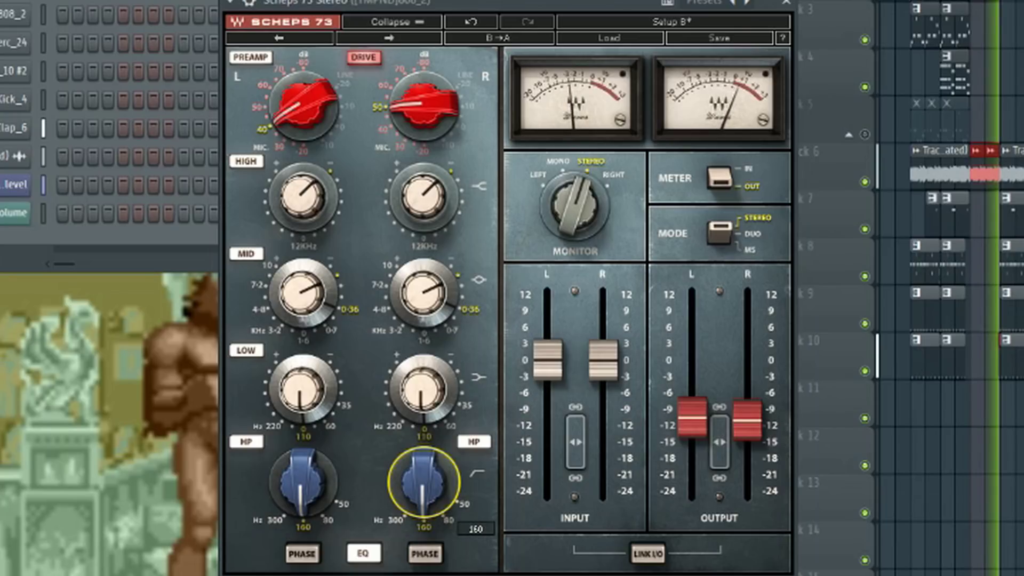
pyautogui.press('Down')
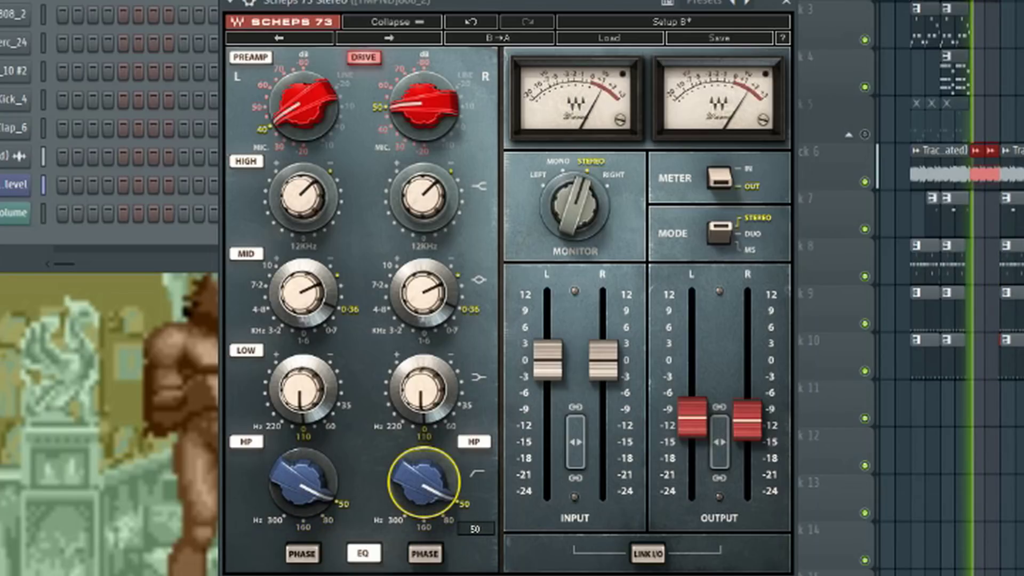
pyautogui.press('Up')
pyautogui.press('Up')
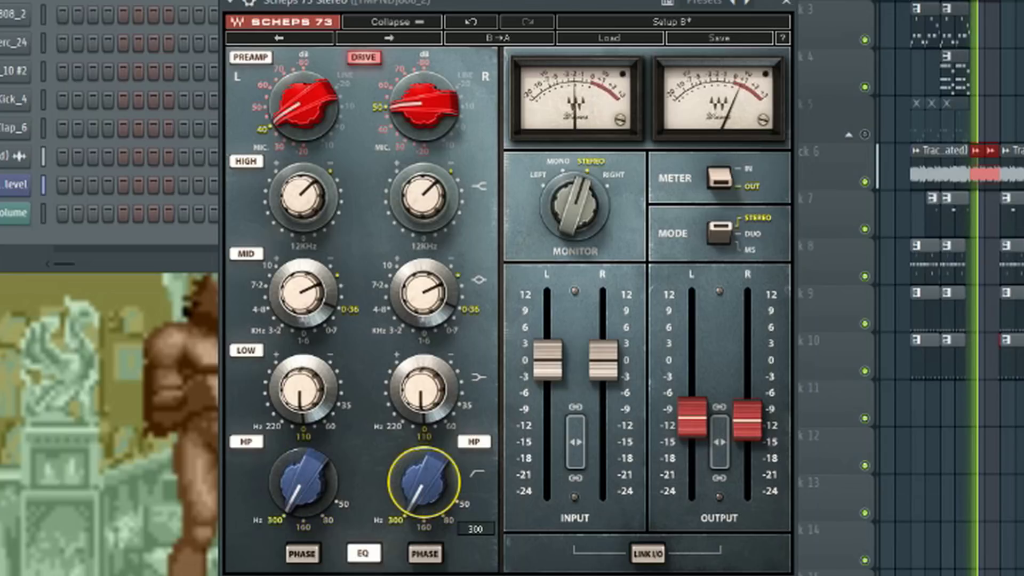
pyautogui.press('Down')
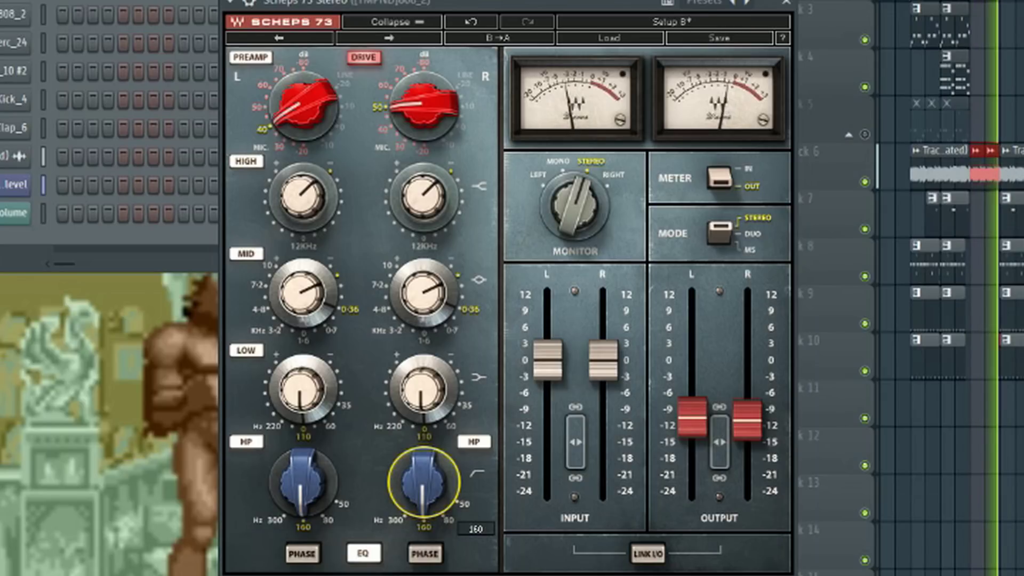
# Leave the high-pass value field and lower the filter cutoff to 80 Hz on both channels during playback
pyautogui.doubleClick(414, 463)
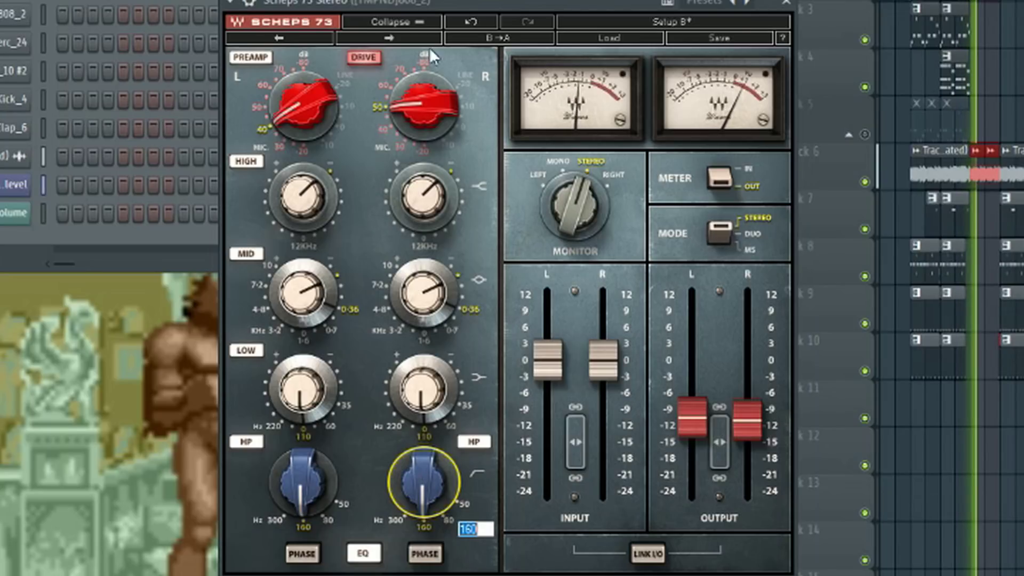
pyautogui.click(478, 4)
pyautogui.press('space')
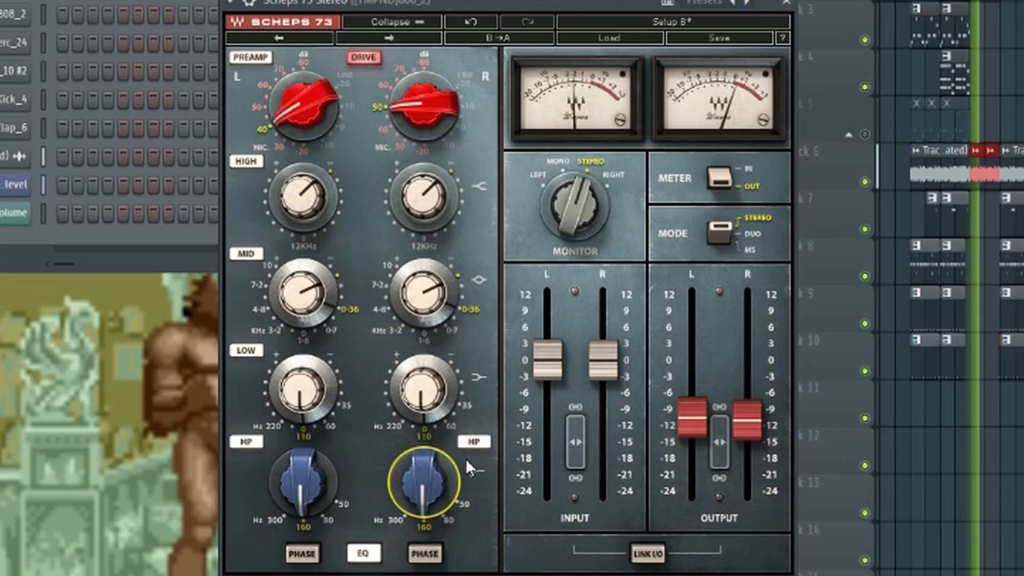
pyautogui.moveTo(424, 482); pyautogui.dragTo(424, 499)
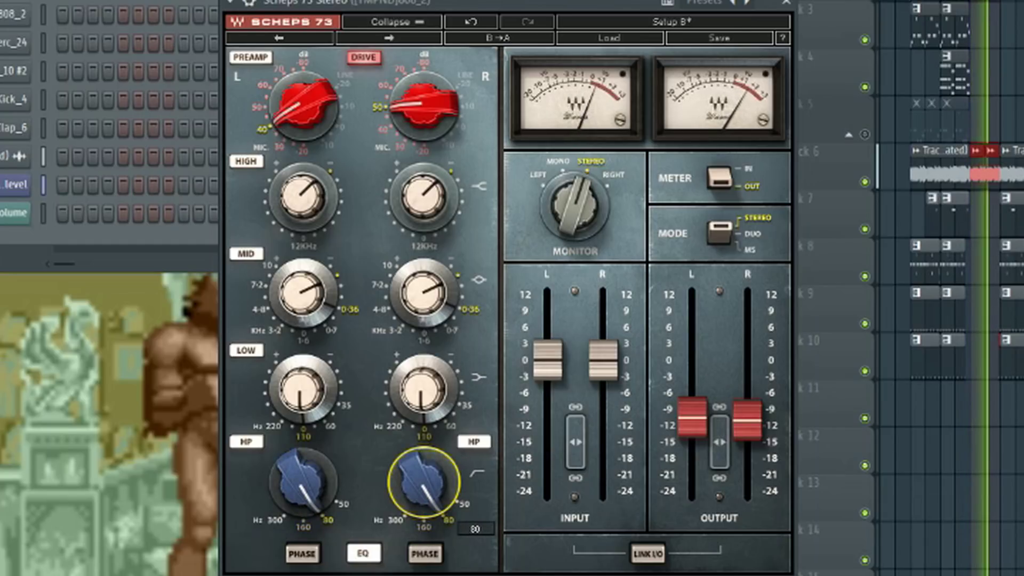